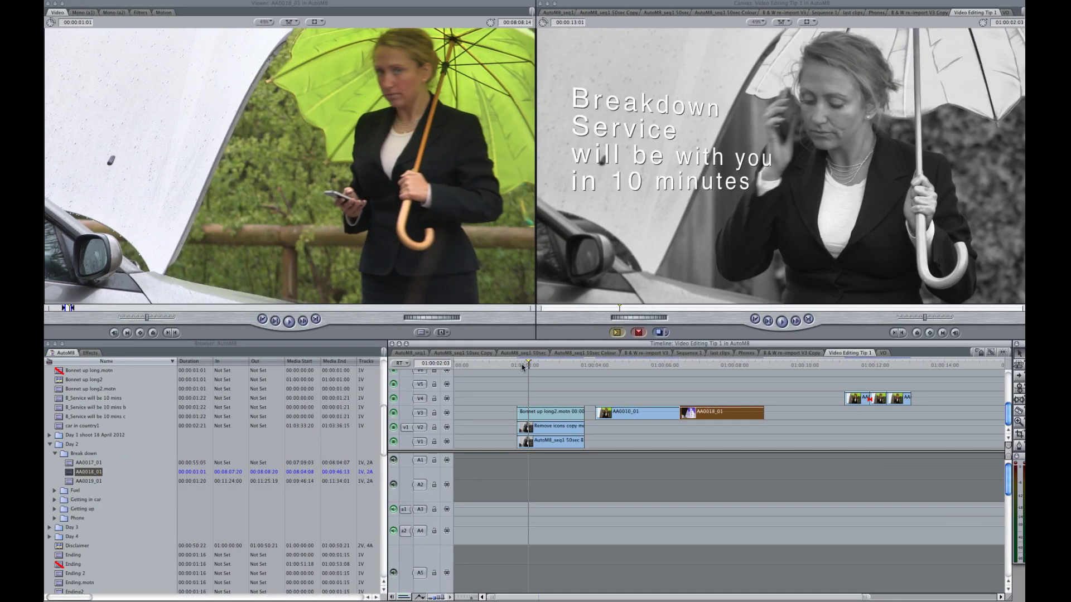
- Scrub through the sequence and park the playhead on AA0018_01 at 01:00:06:14
left_click_drag(523, 367, 730, 368)
left_click(606, 366)
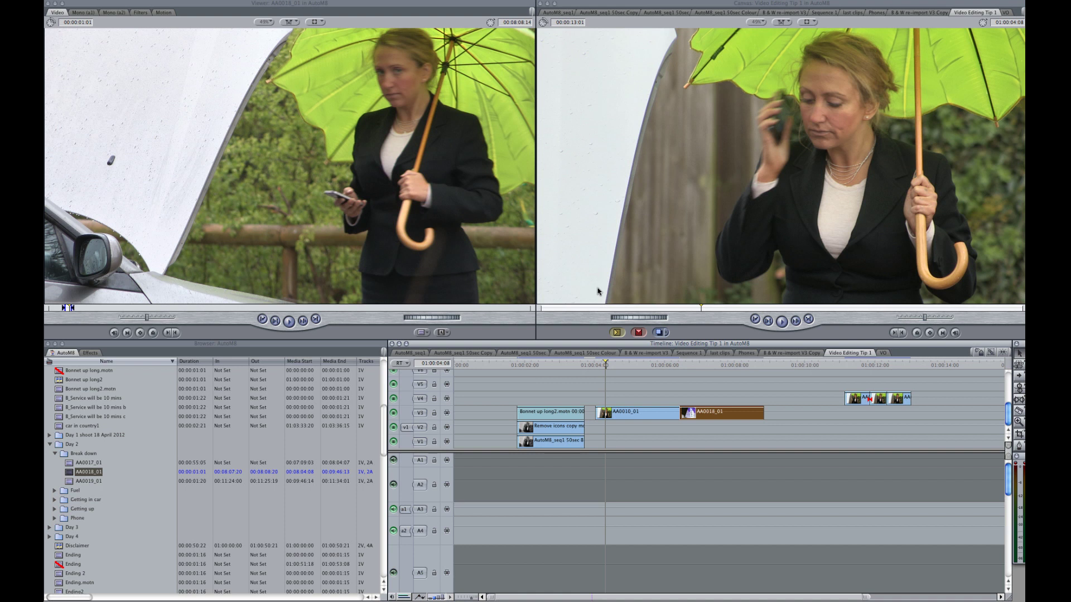
left_click(688, 367)
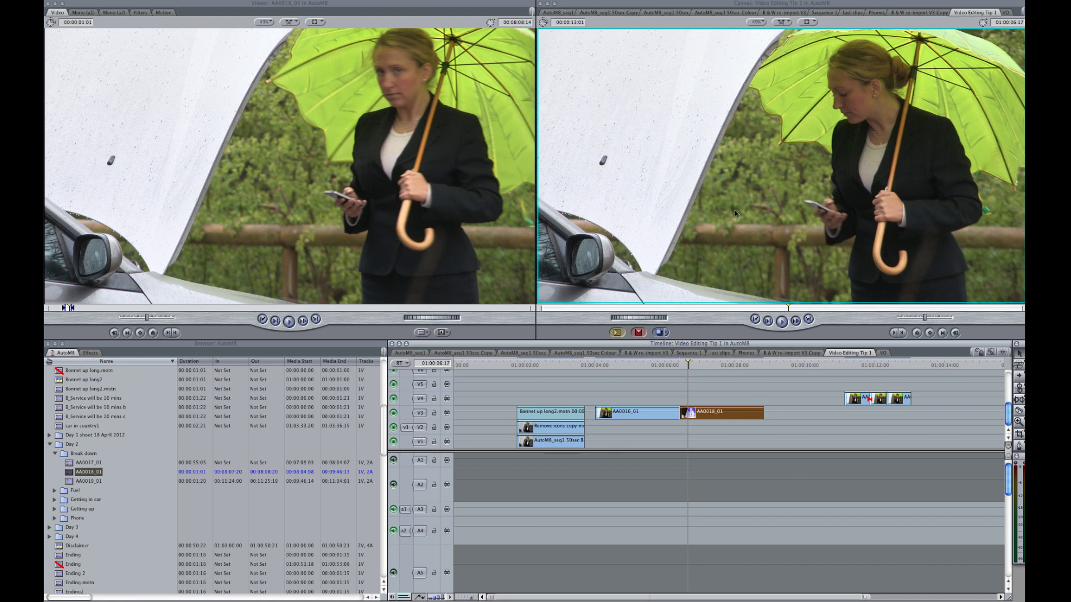
left_click_drag(696, 366, 712, 366)
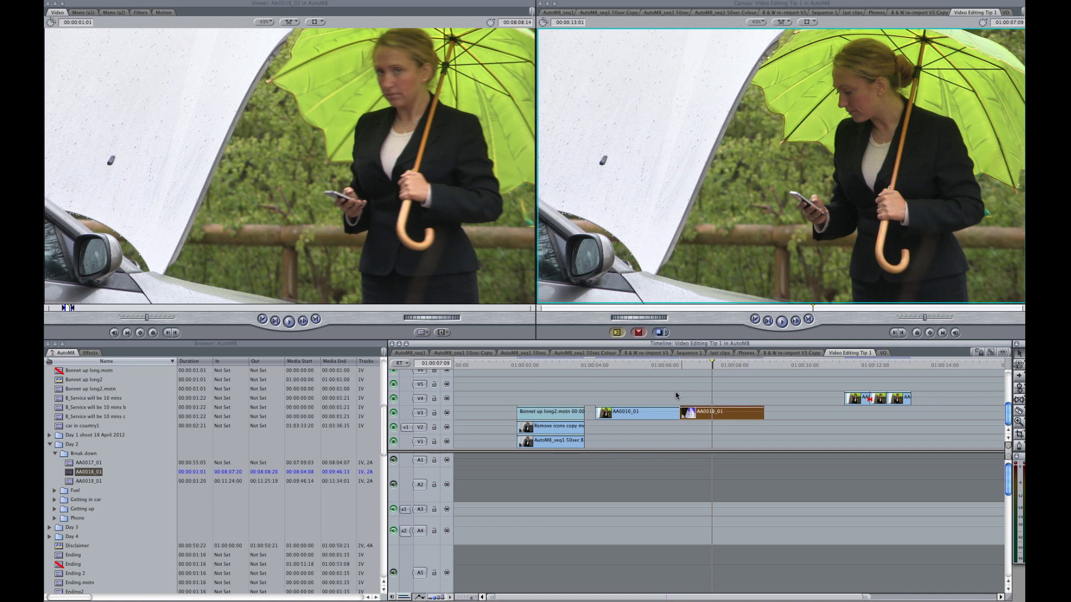
left_click(612, 366)
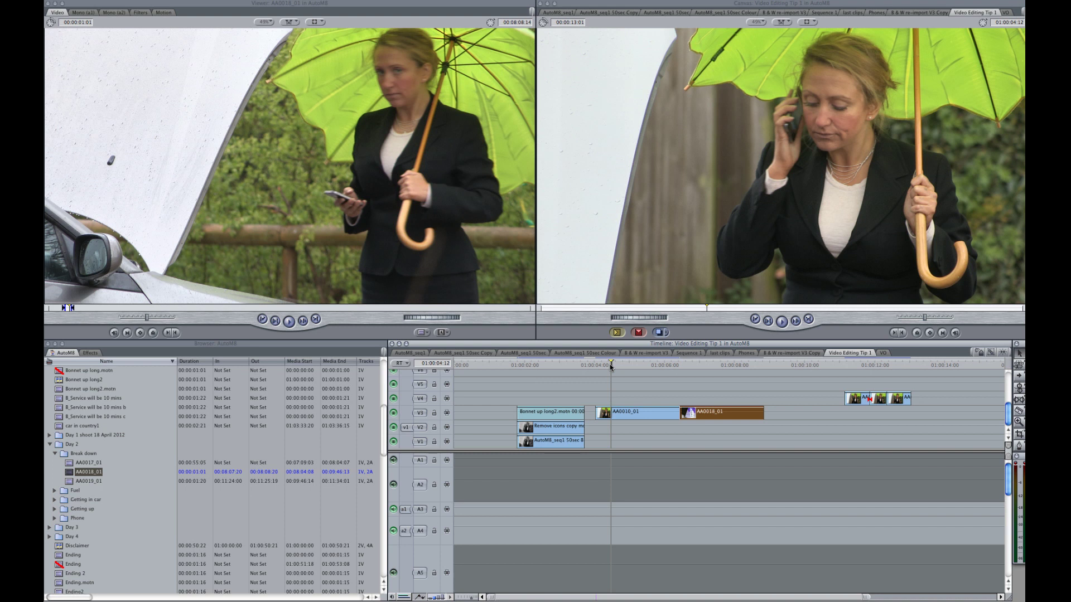
left_click(683, 366)
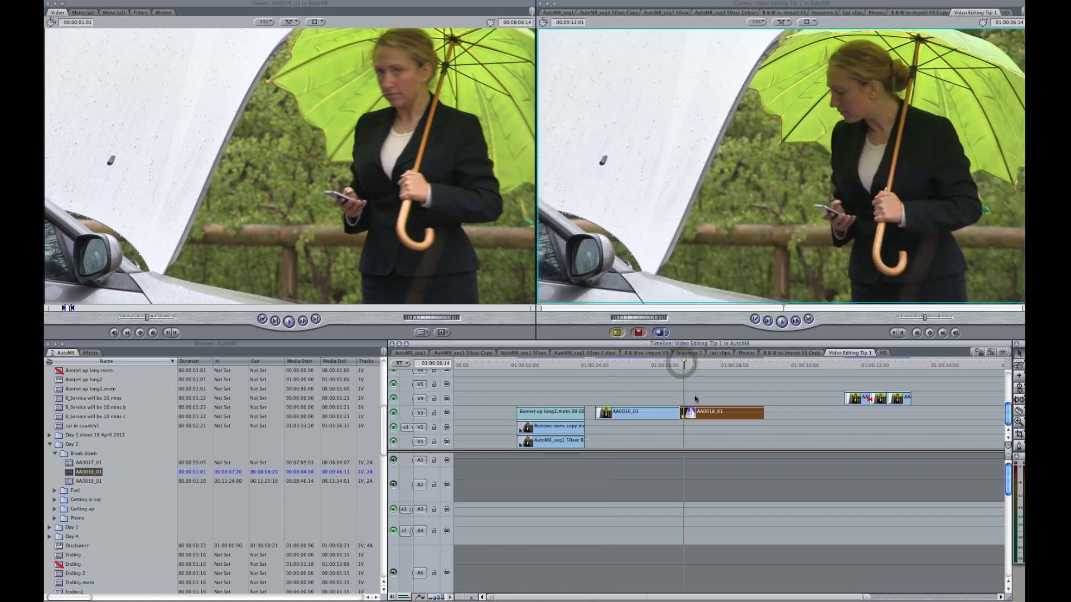
- Send AA0018_01 to a new Motion project named 'Video Editing Tip 1', launching Motion
right_click(691, 413)
right_click(704, 413)
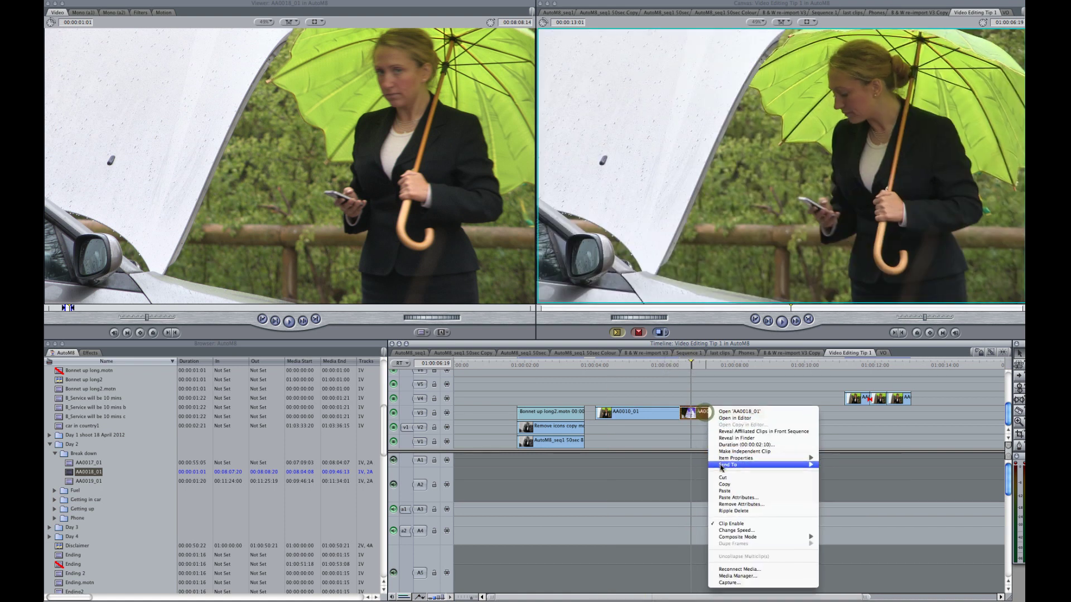
mouse_move(792, 465)
left_click(847, 465)
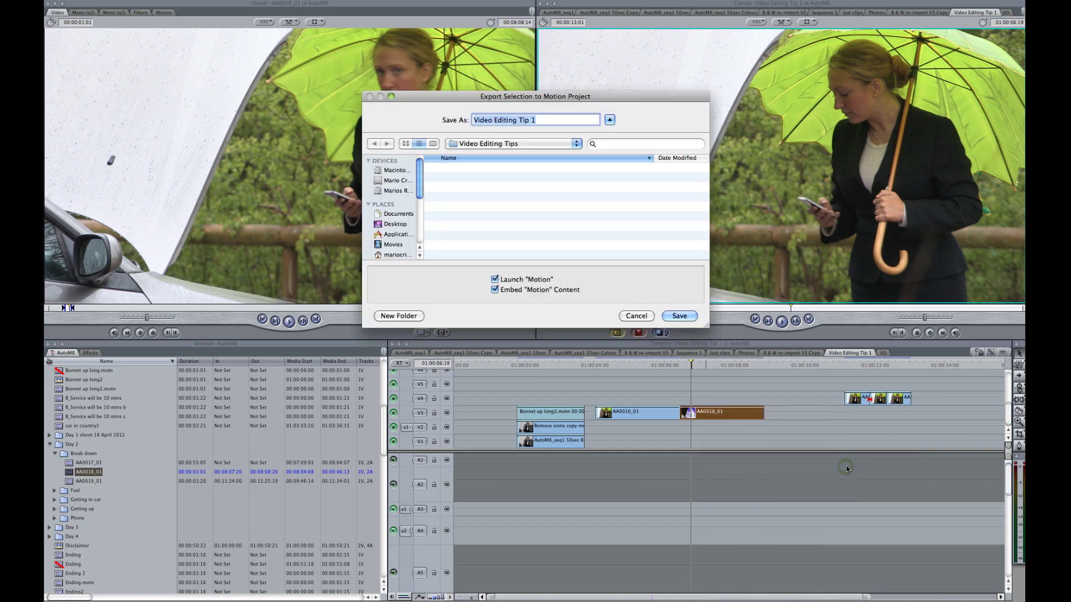
left_click(679, 316)
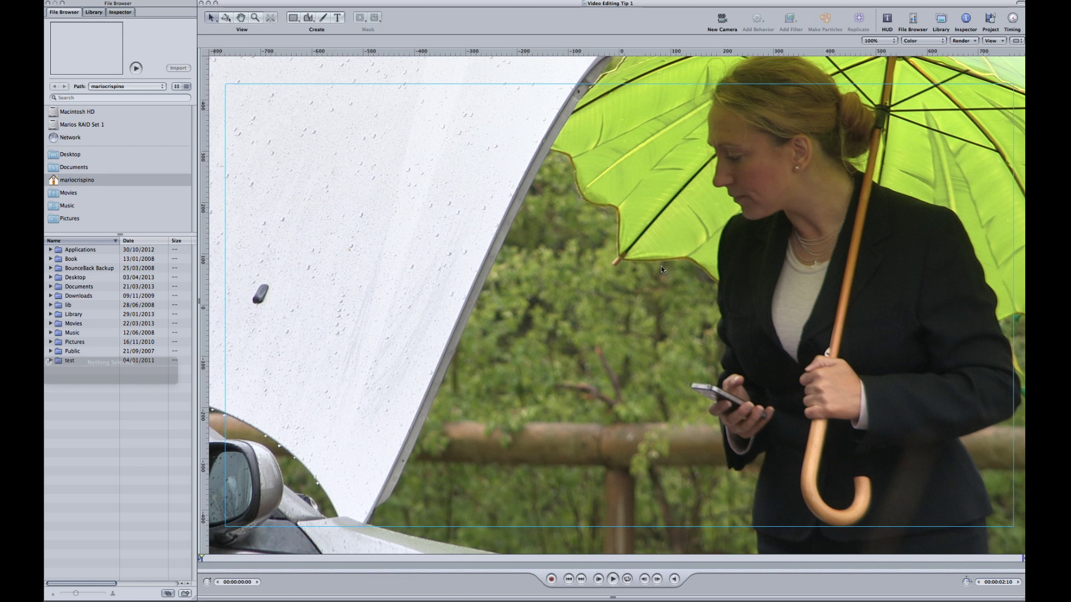
- Show the Timing and Project panes, zoom the canvas to 50% and select AA0018_01
left_click(1012, 20)
left_click(986, 20)
left_click(887, 41)
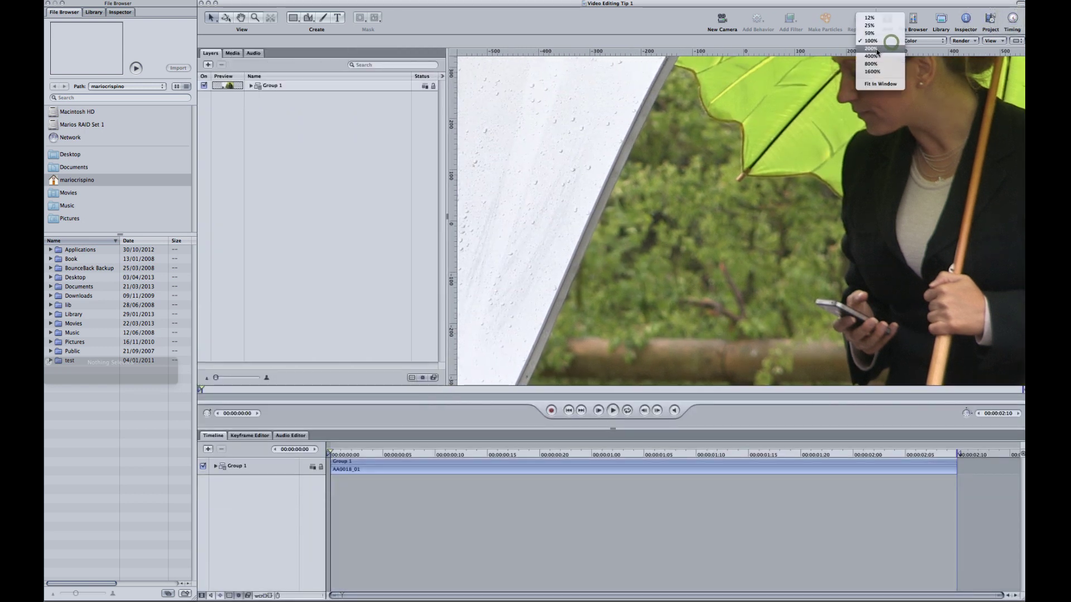
left_click(870, 33)
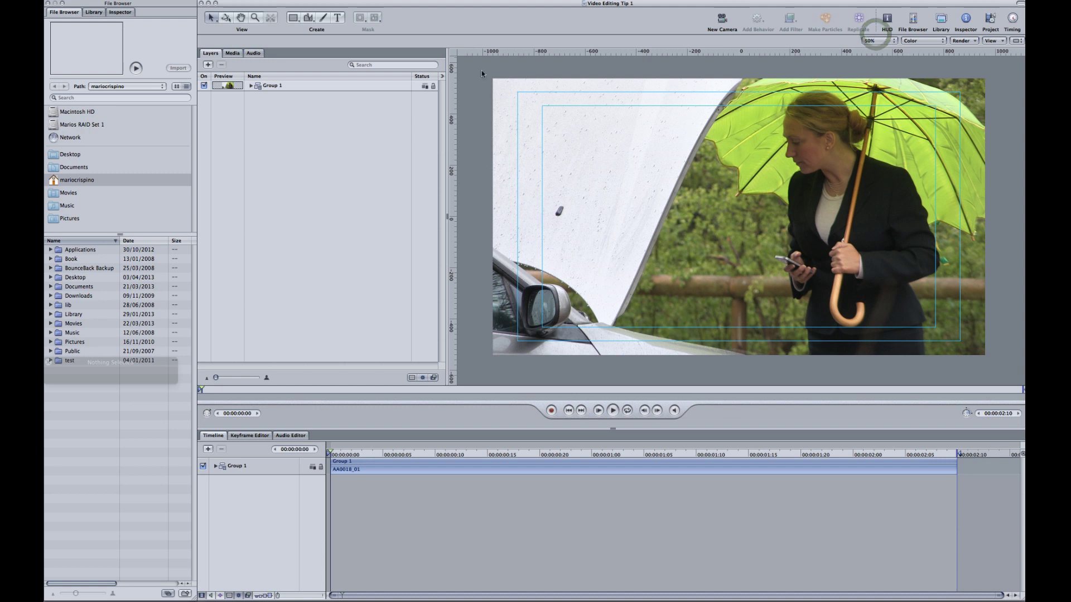
left_click(251, 86)
left_click(279, 98)
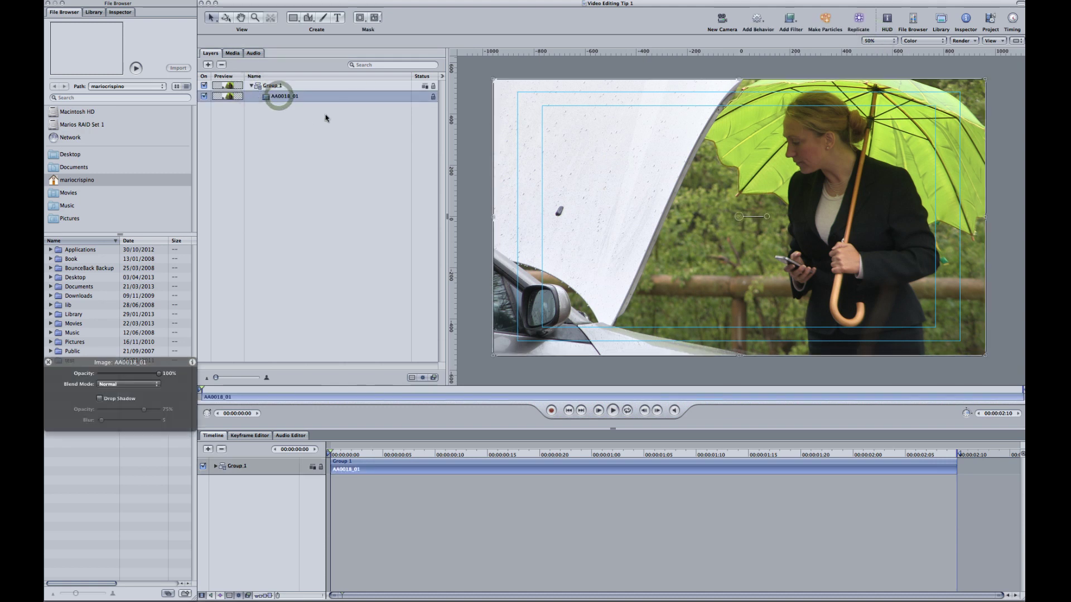
- Draw a closed Bezier mask tracing the car bonnet, extending past the frame's bottom and left
left_click(375, 18)
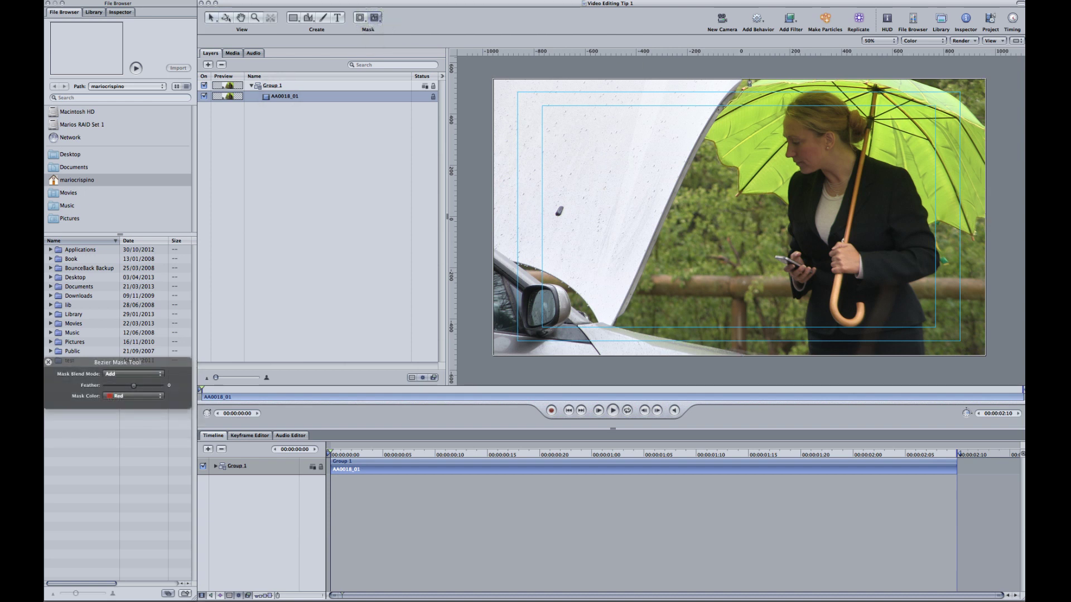
left_click(752, 65)
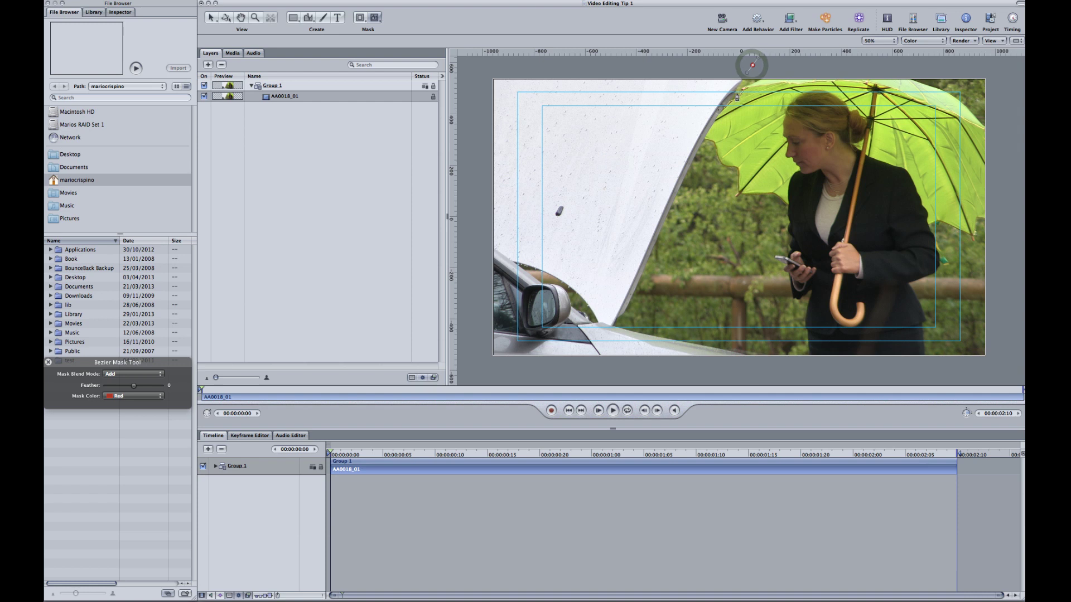
left_click(717, 116)
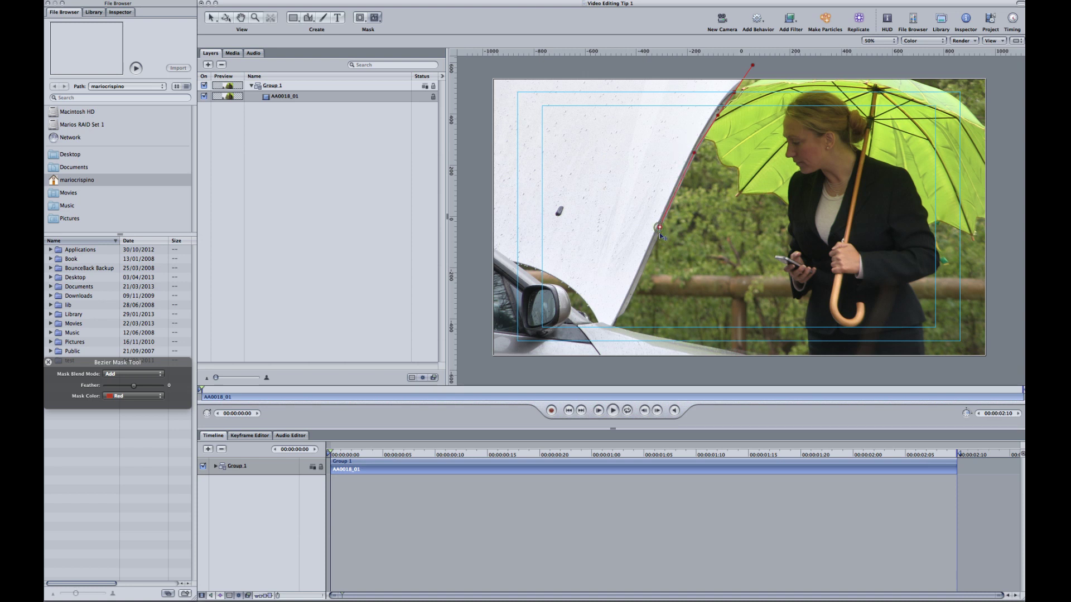
left_click(618, 317)
left_click(609, 325)
left_click(767, 362)
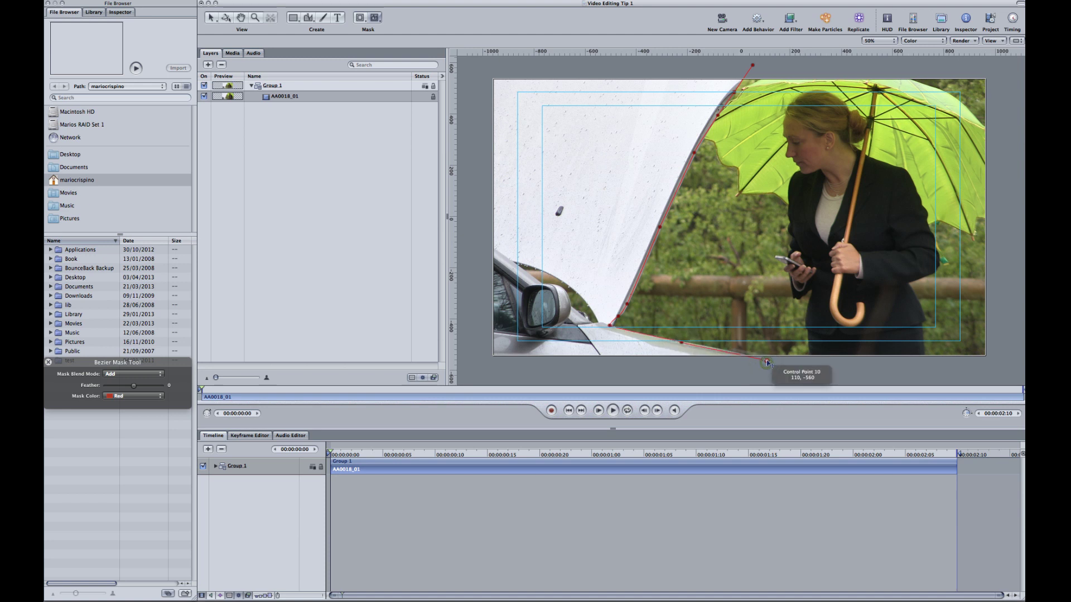
left_click(490, 370)
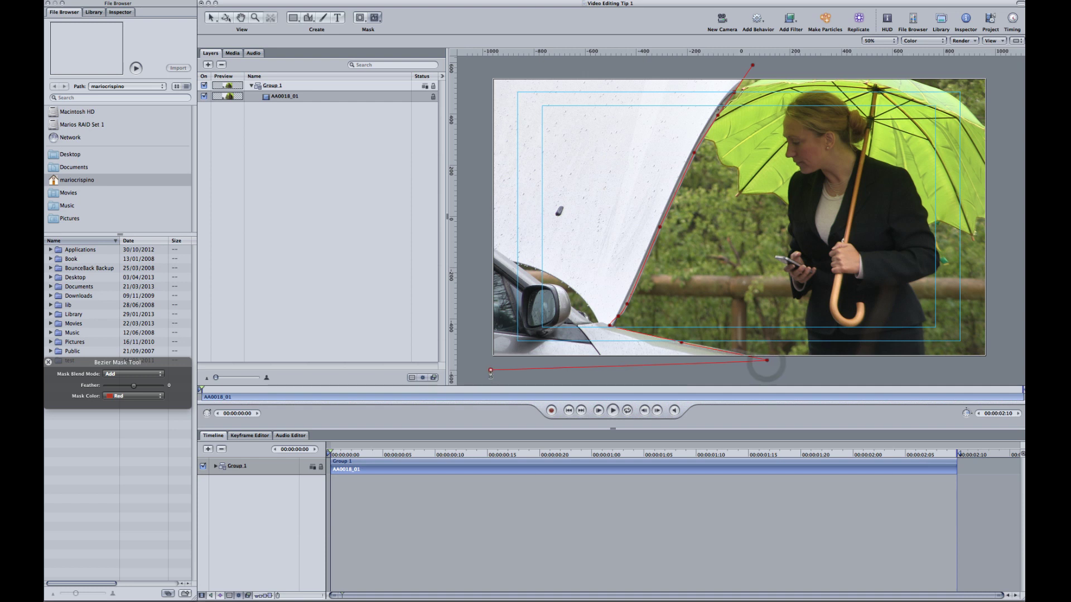
left_click(478, 68)
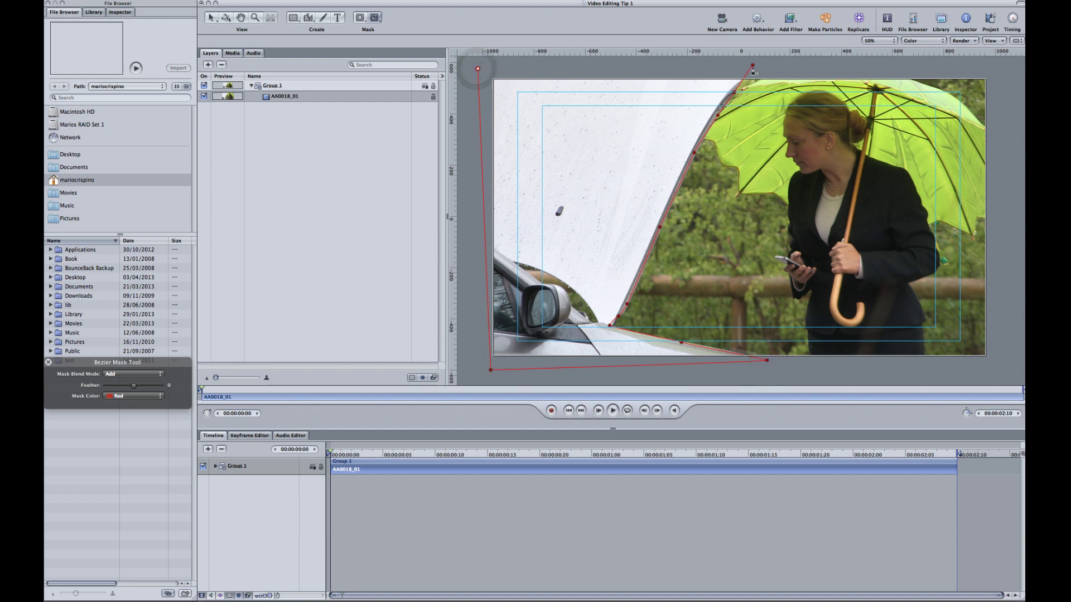
left_click(753, 66)
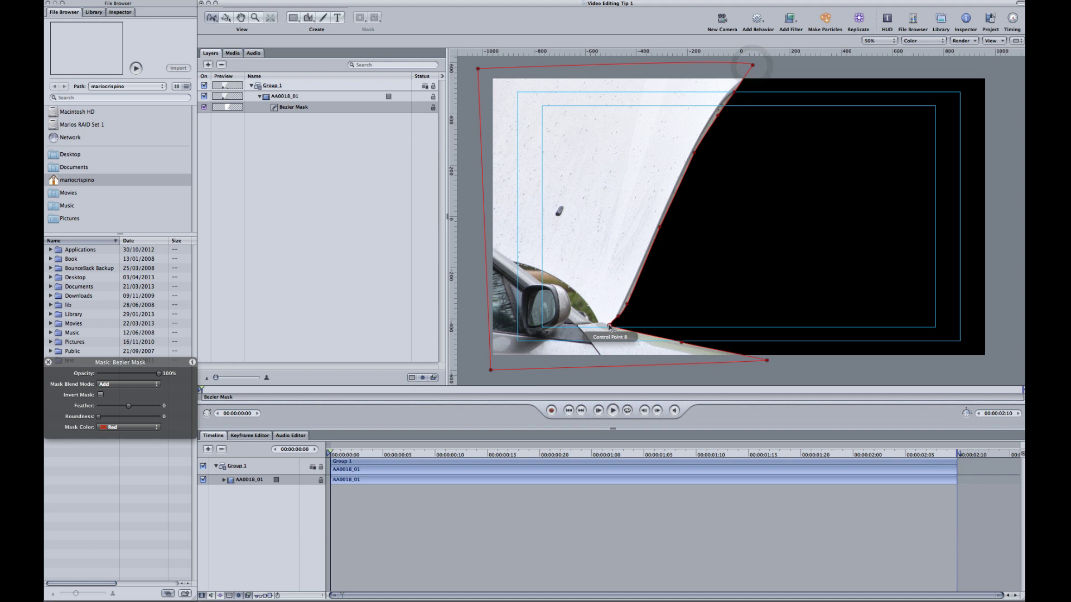
- Nudge mask point 8, set the mask feather to -2, save the project and quit Motion
left_click_drag(610, 328, 612, 329)
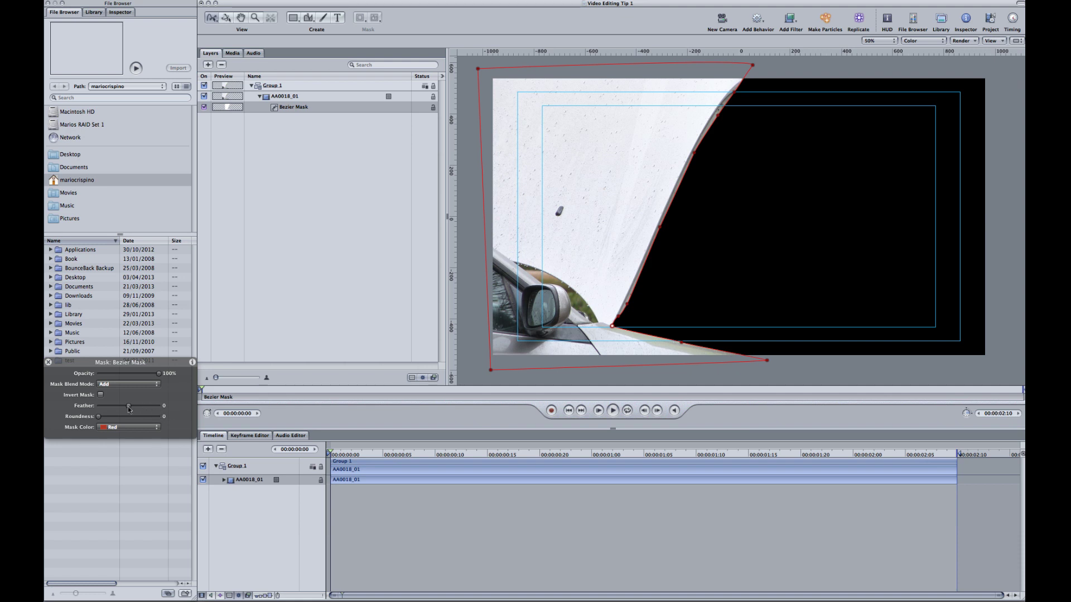
left_click_drag(128, 406, 127, 410)
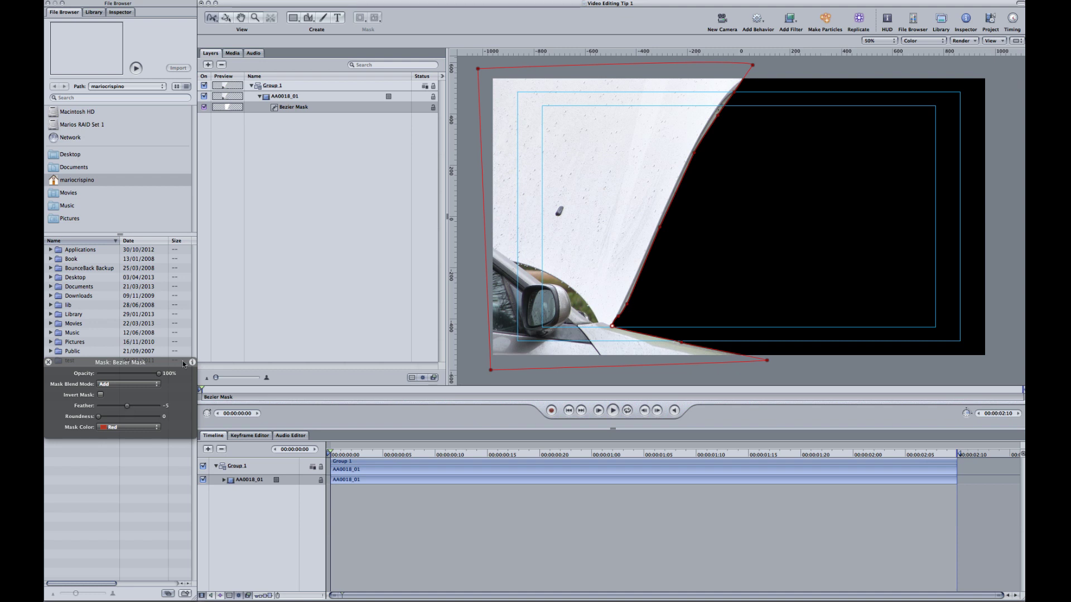
left_click(111, 1)
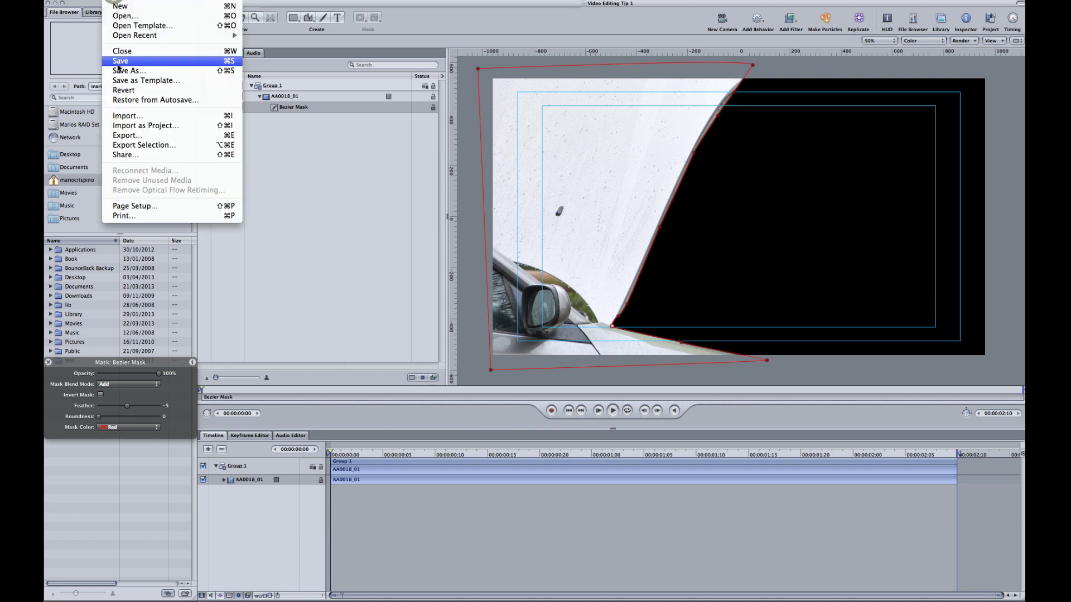
left_click(119, 66)
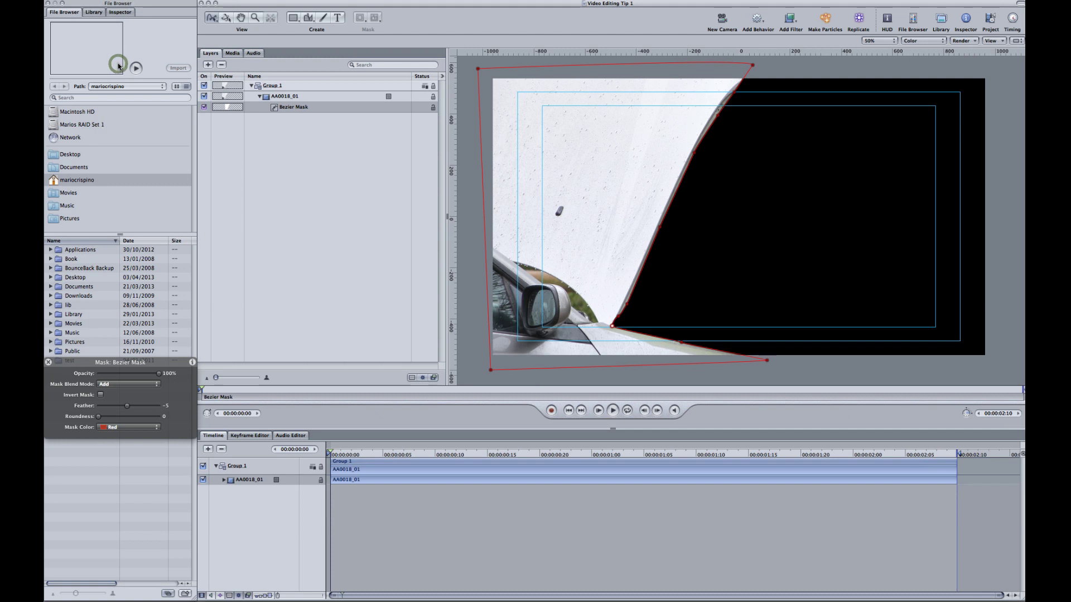
left_click(84, 1)
left_click(104, 115)
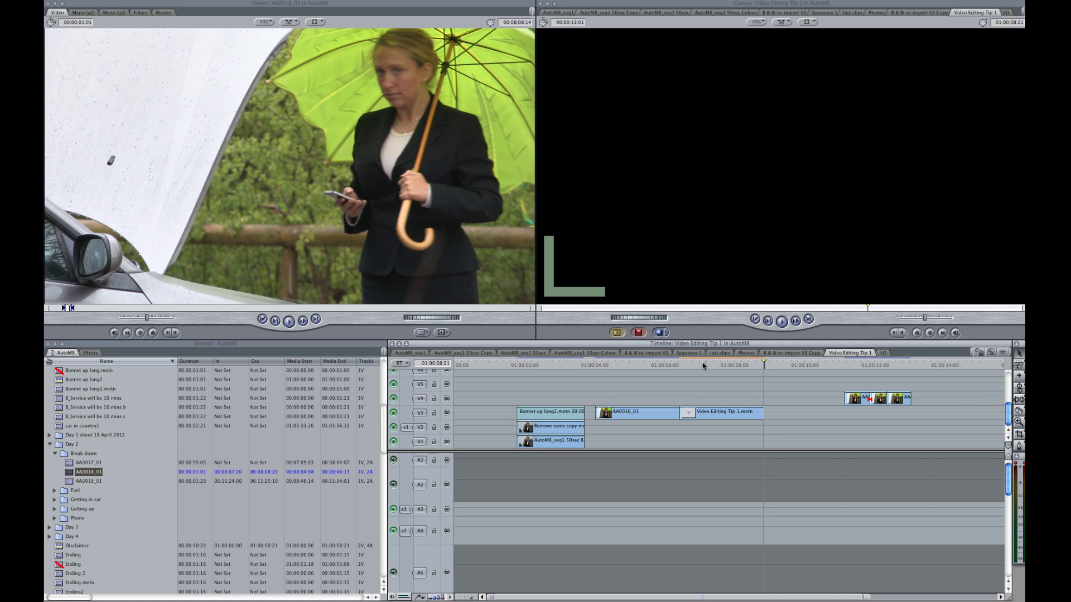
- Move Video Editing Tip 1.motn onto V4 above AA0010_01 and preview the composite at 01:00:04:15
left_click(703, 365)
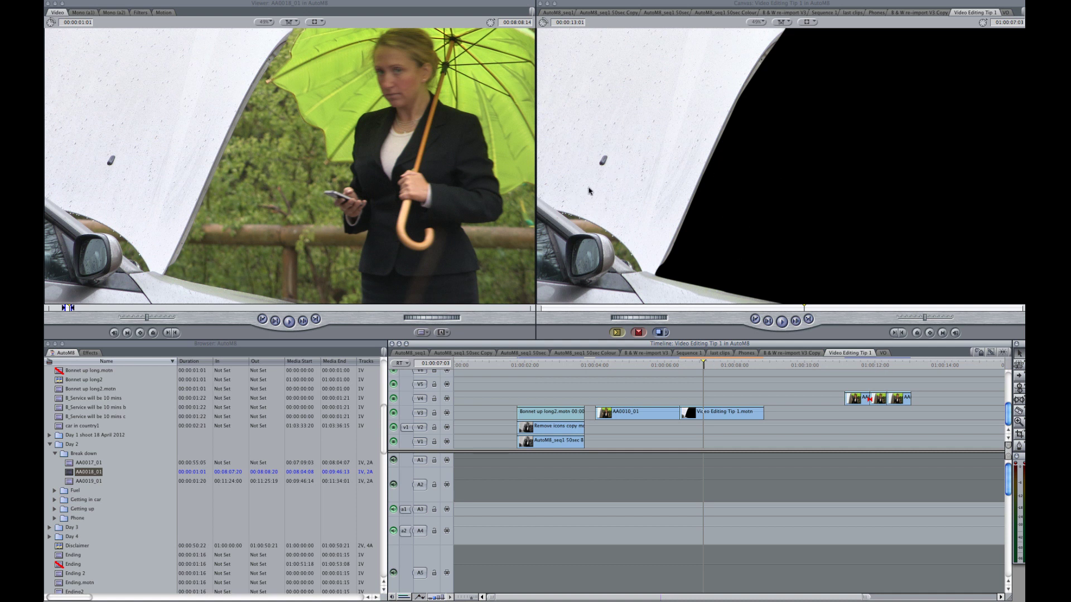
left_click_drag(719, 414, 636, 397)
left_click(616, 366)
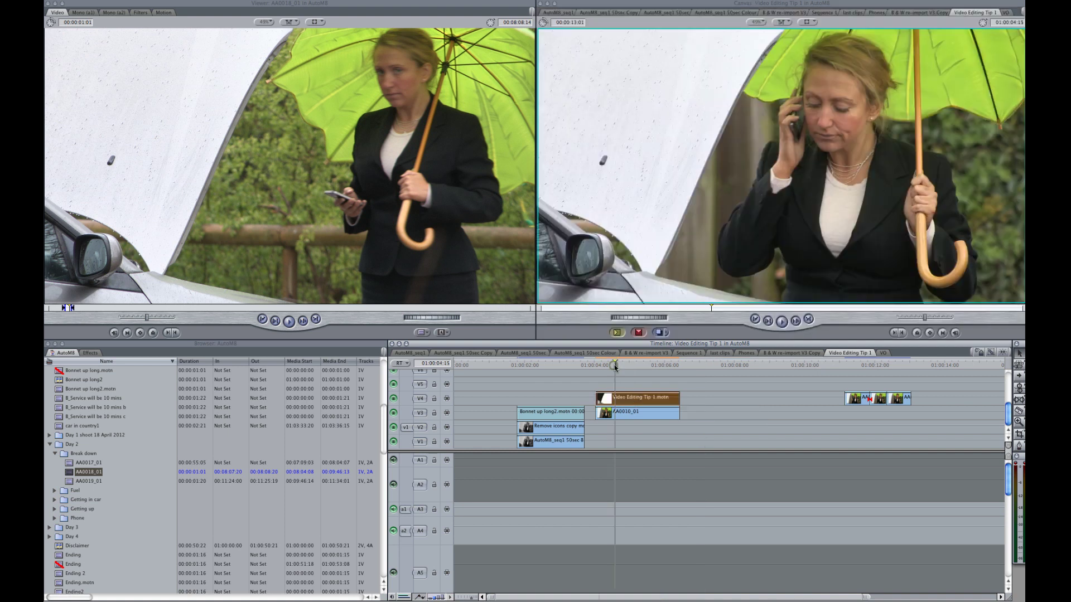
- Apply Color Corrector 3-way to the bonnet .motn clip, lowering its Whites and Sat
left_click(89, 354)
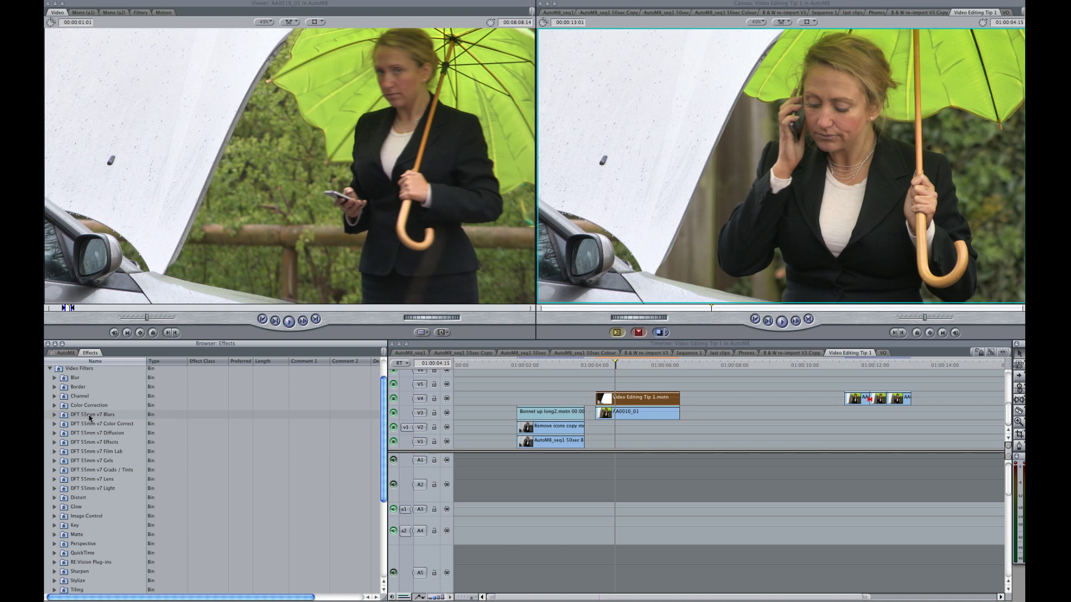
left_click(55, 405)
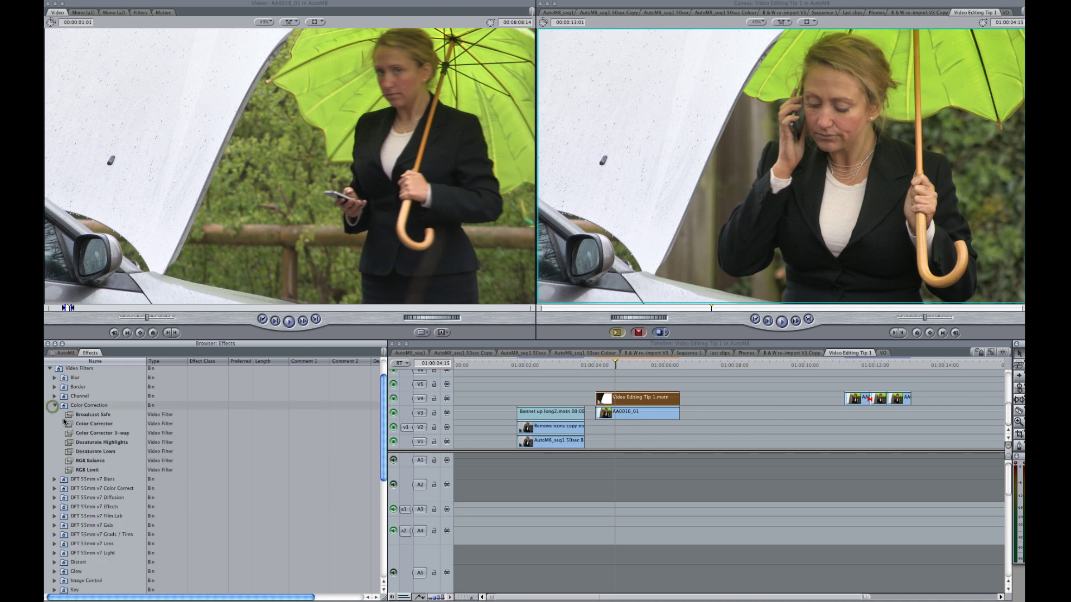
left_click(68, 433)
left_click_drag(67, 435, 617, 400)
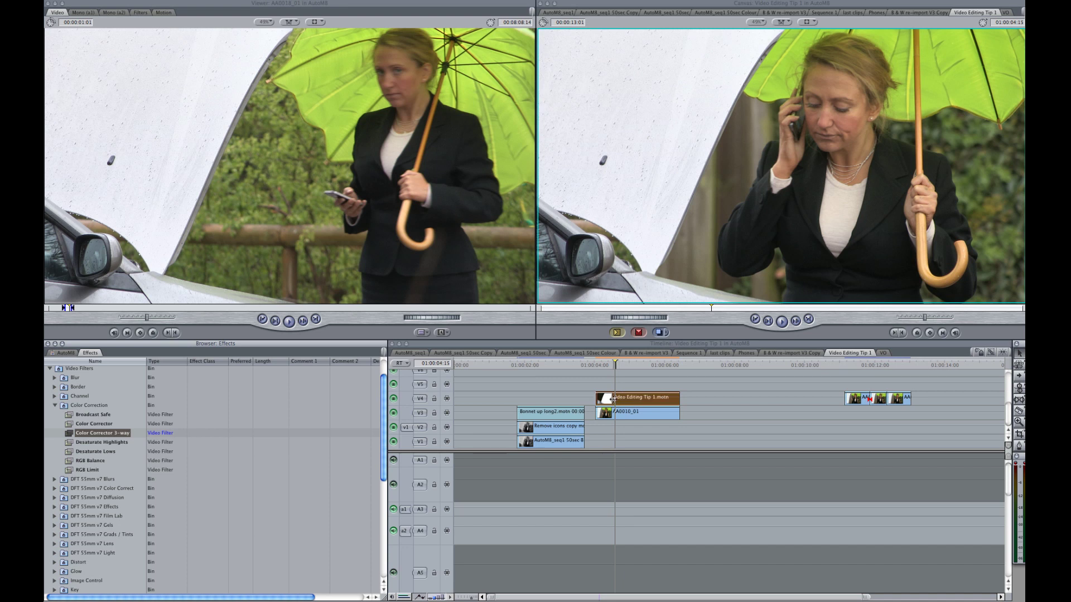
double_click(623, 397)
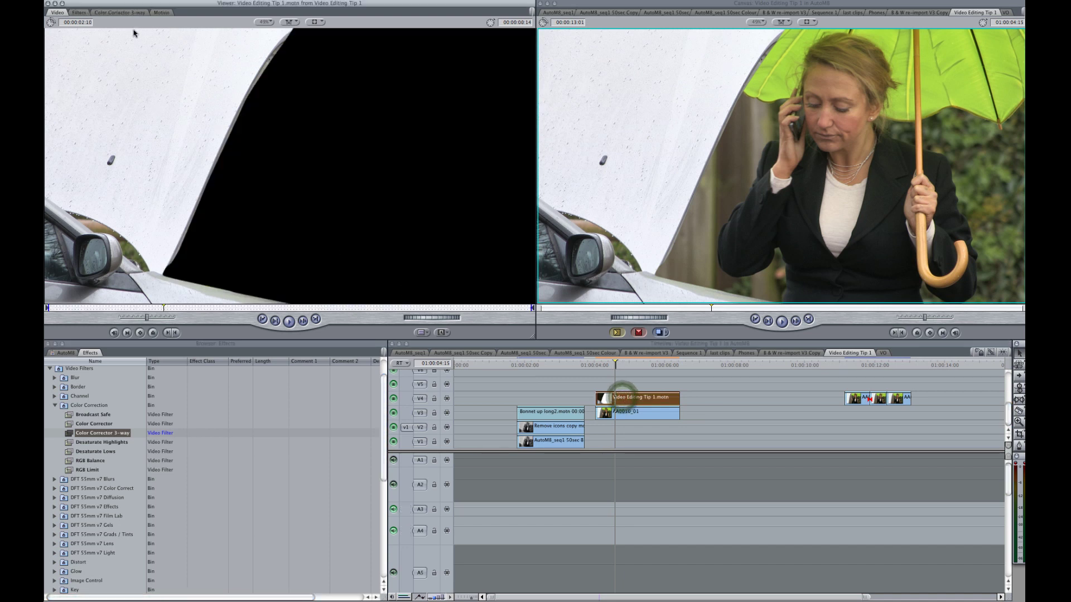
left_click(125, 13)
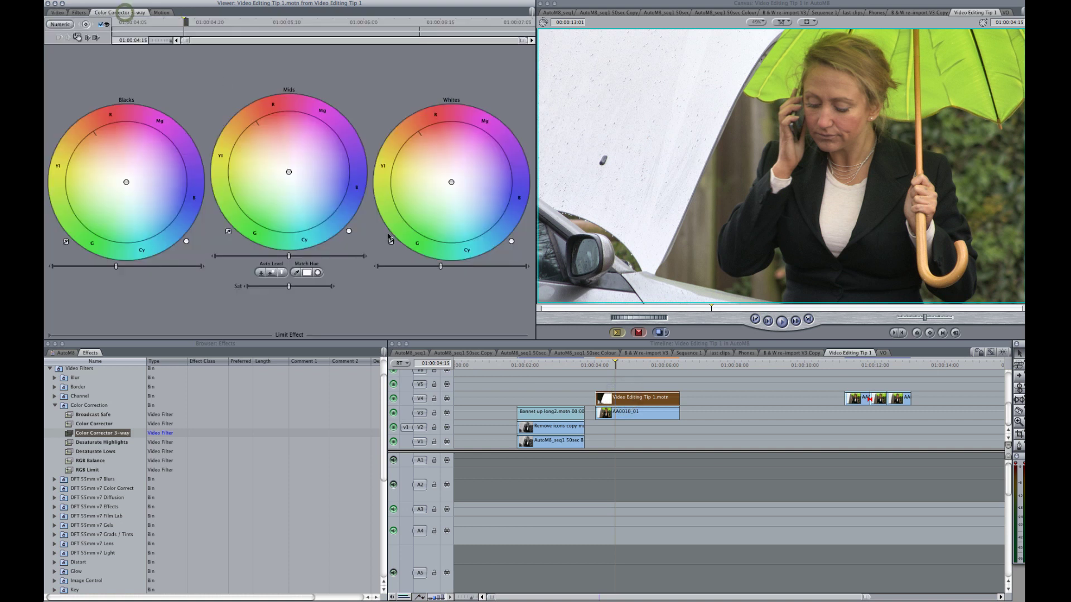
left_click_drag(440, 266, 433, 267)
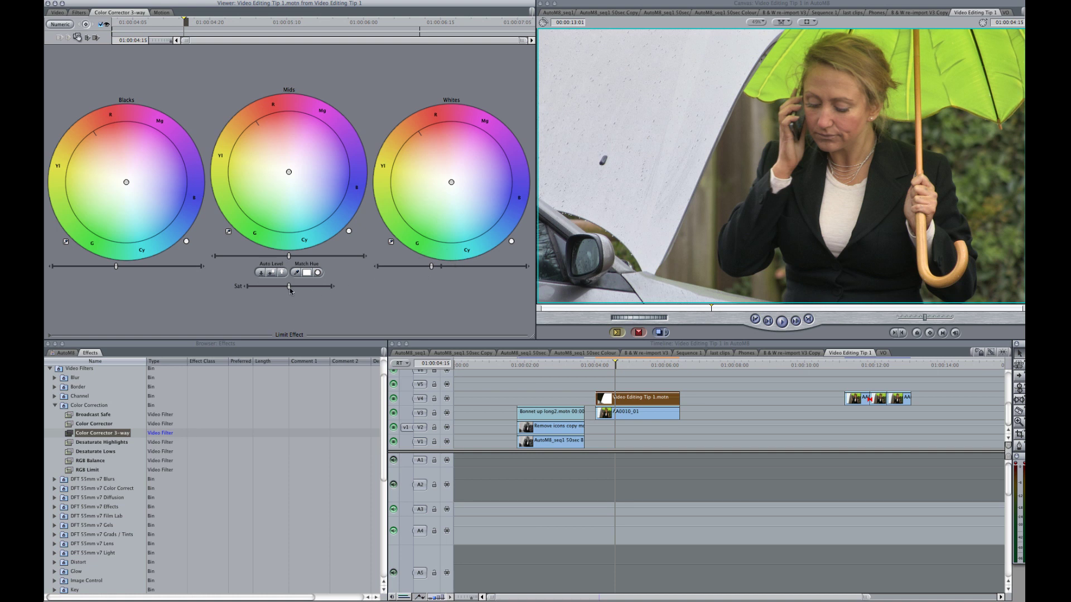
left_click_drag(288, 287, 240, 292)
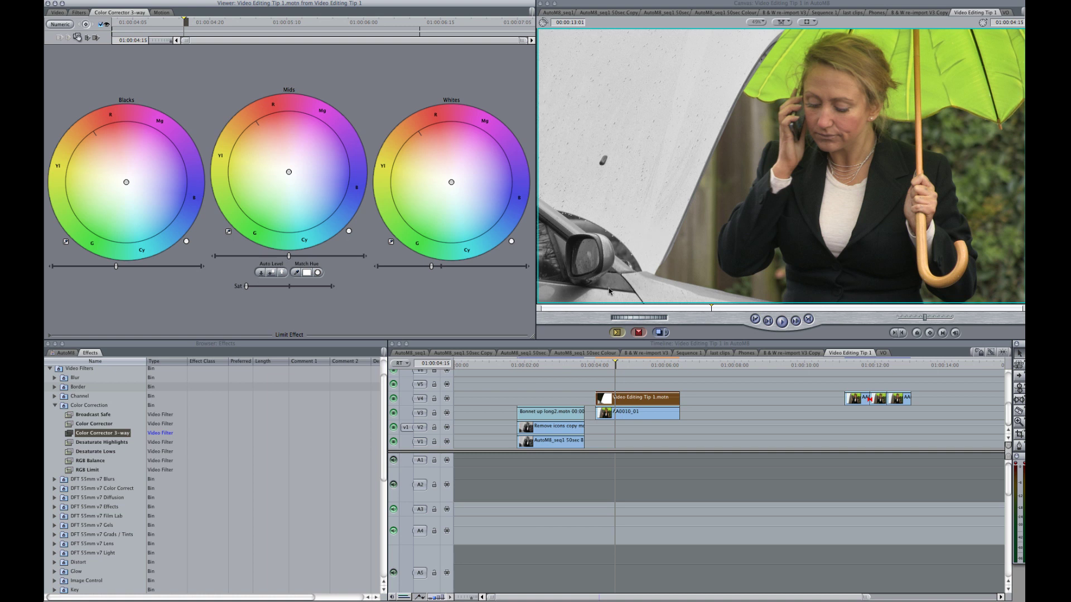
- Apply a Gaussian Blur to the bonnet clip and raise its Radius from 2 to 4
left_click(54, 378)
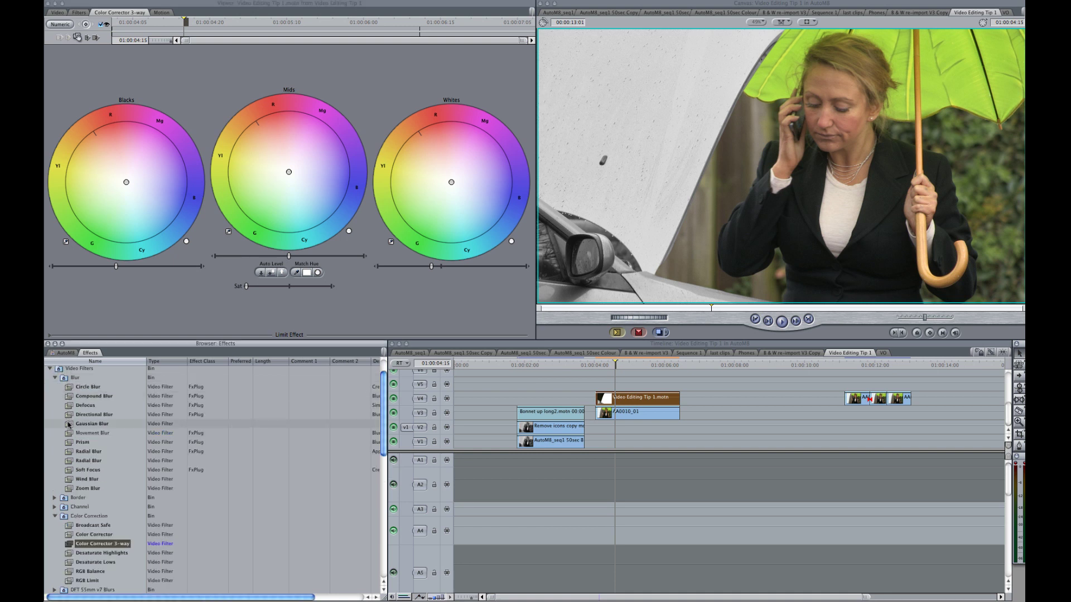
left_click_drag(68, 424, 649, 402)
left_click(81, 14)
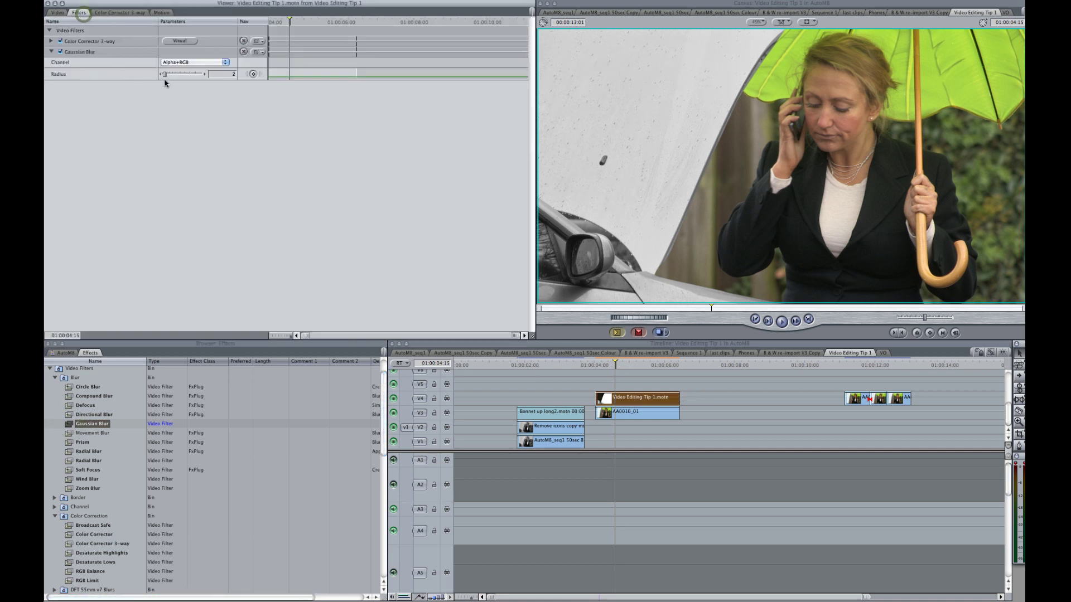
left_click_drag(164, 77, 166, 76)
- Park the playhead at 01:00:04:23 and open the AA0010_01 umbrella phone clip for adjustment
left_click(626, 365)
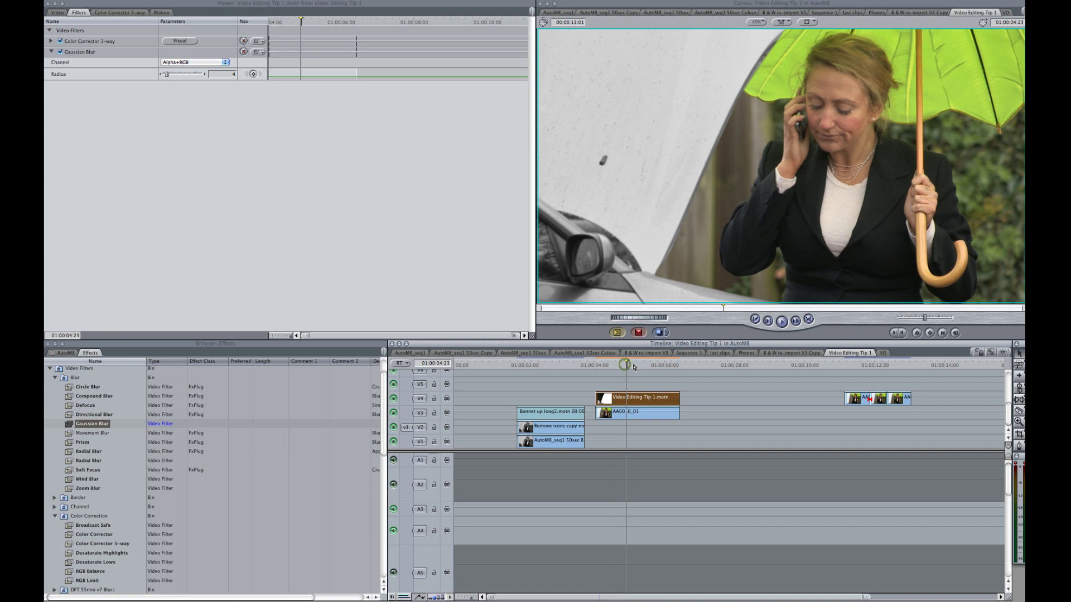
left_click(646, 366)
double_click(638, 415)
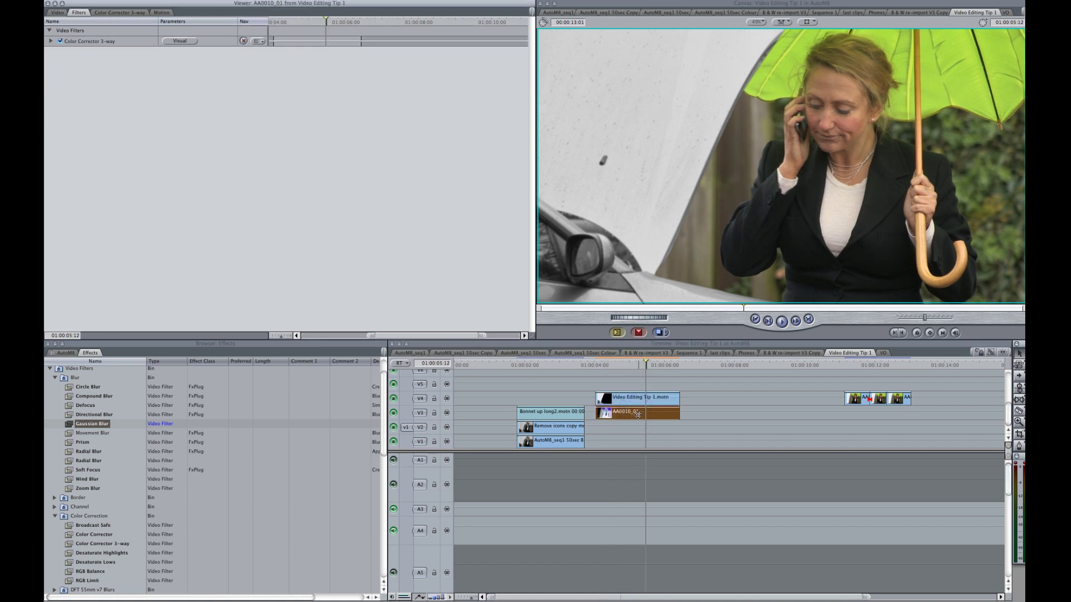
- Fully desaturate AA0010_01 in its Color Corrector 3-way and slightly raise its Whites
left_click(132, 13)
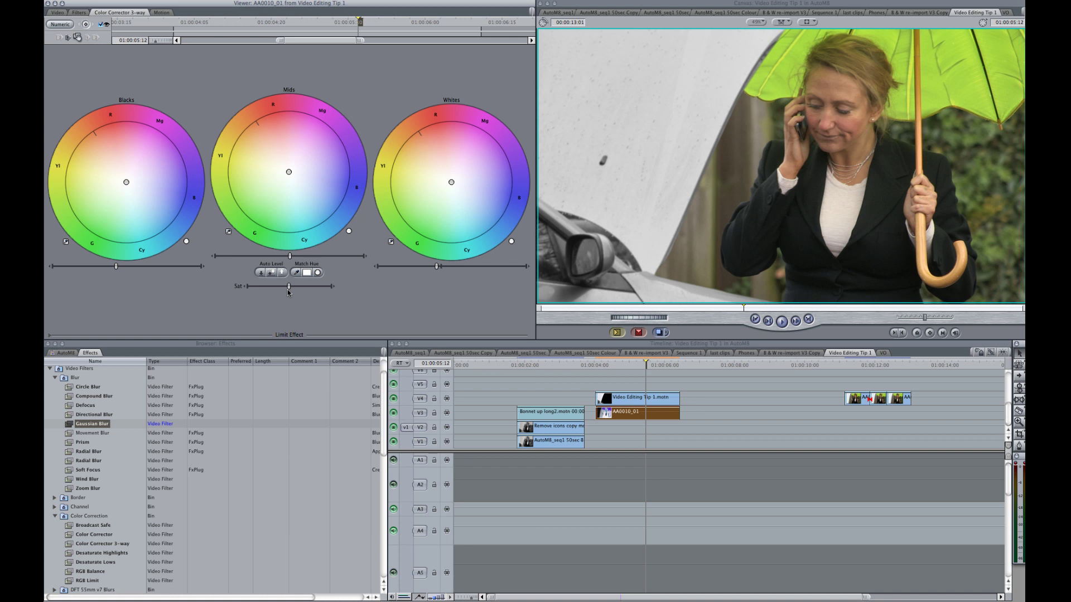
left_click_drag(285, 291, 248, 289)
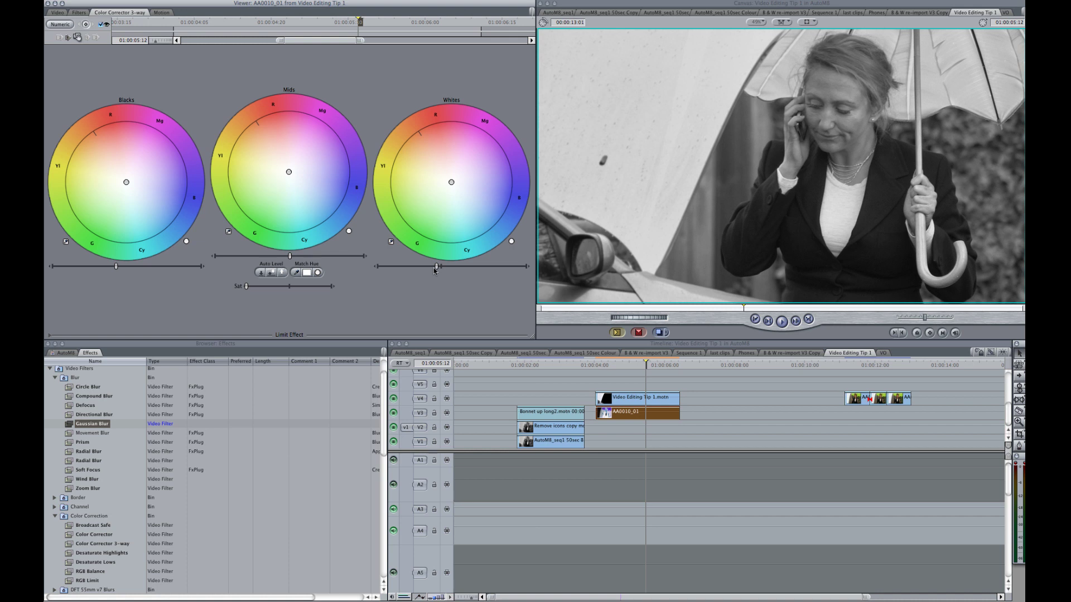
left_click_drag(436, 270, 438, 270)
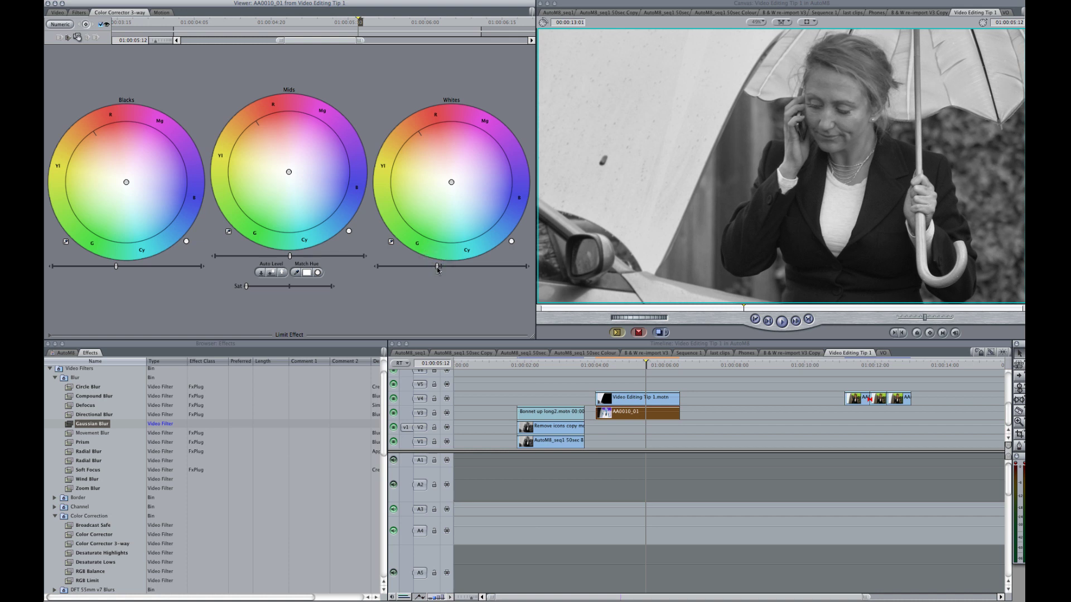